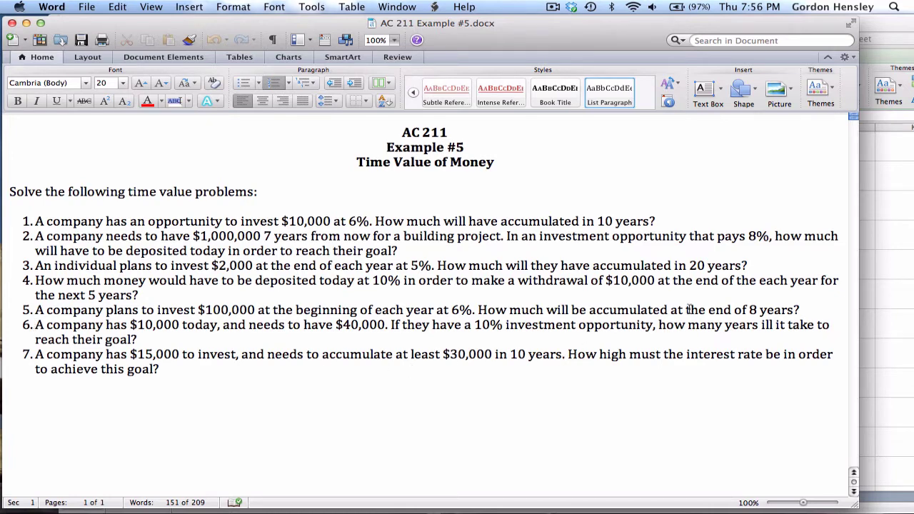
- Correct 'ill' to 'will' in problem 6 of the Word problem sheet
{"action": "left_click", "coordinate": [763, 324]}
{"action": "type", "text": "w"}
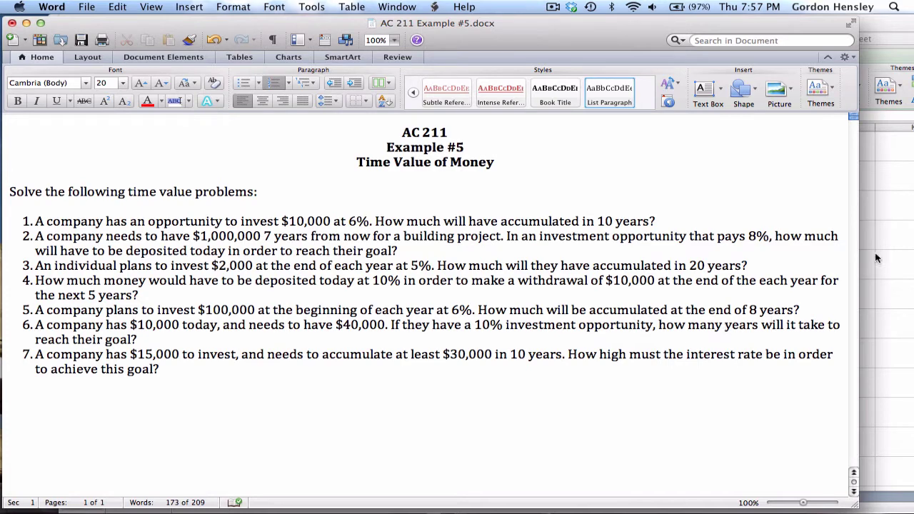
- Enter =10000/40000 in A6 and =40000/10000 in B6 of the solution workbook
{"action": "left_click", "coordinate": [875, 32]}
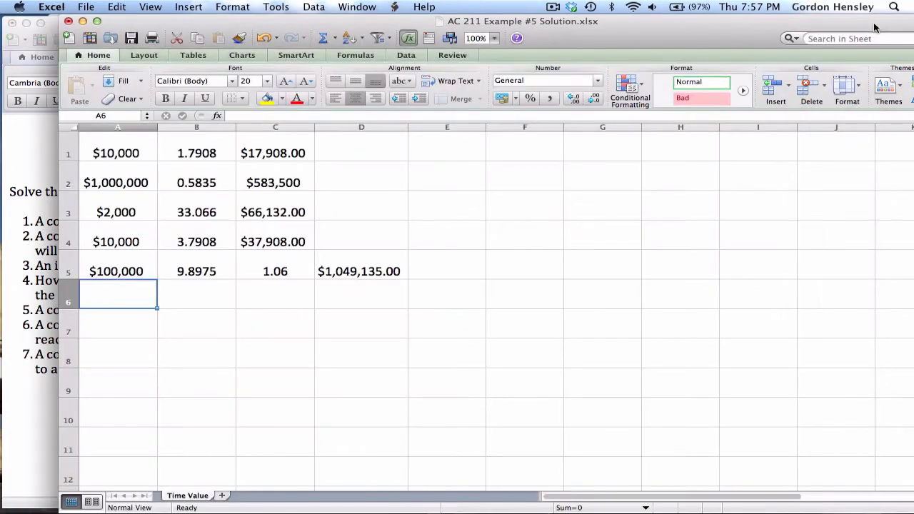
{"action": "type", "text": "=10"}
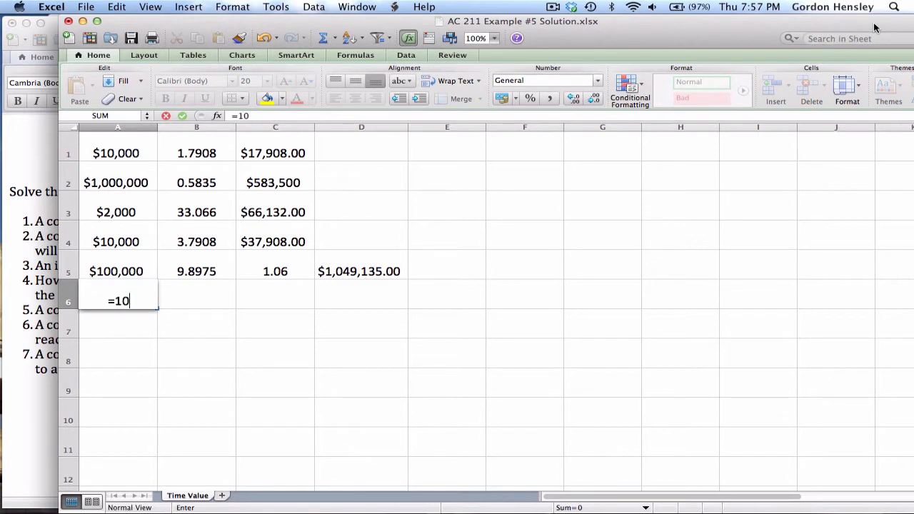
{"action": "type", "text": "000/4"}
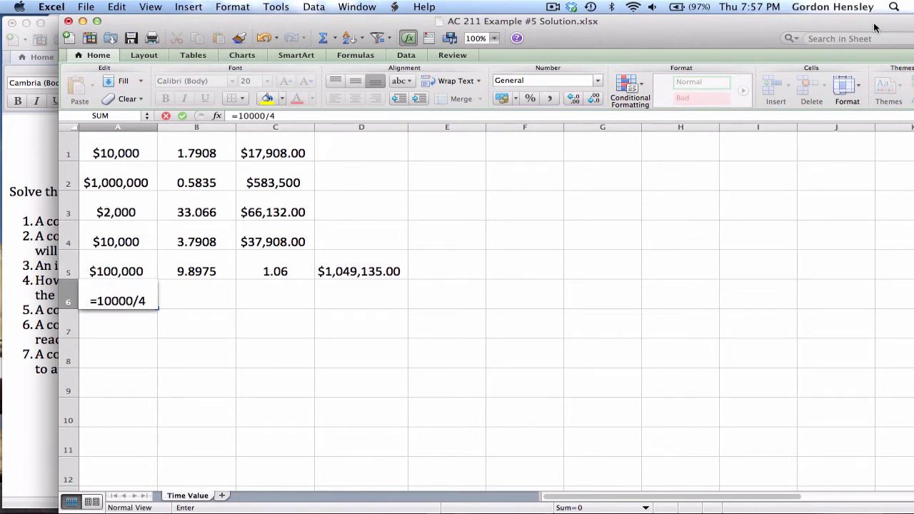
{"action": "type", "text": "0000"}
{"action": "key", "text": "Return"}
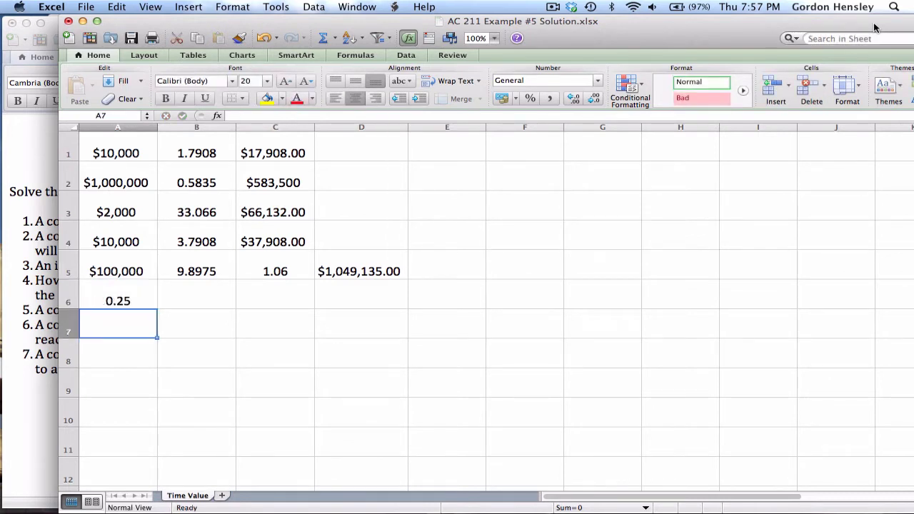
{"action": "key", "text": "Up"}
{"action": "key", "text": "Right"}
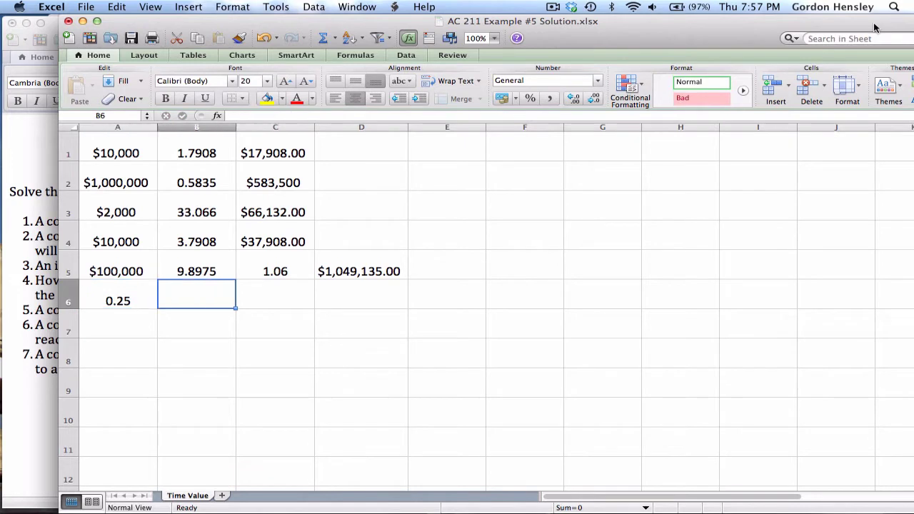
{"action": "type", "text": "=40000"}
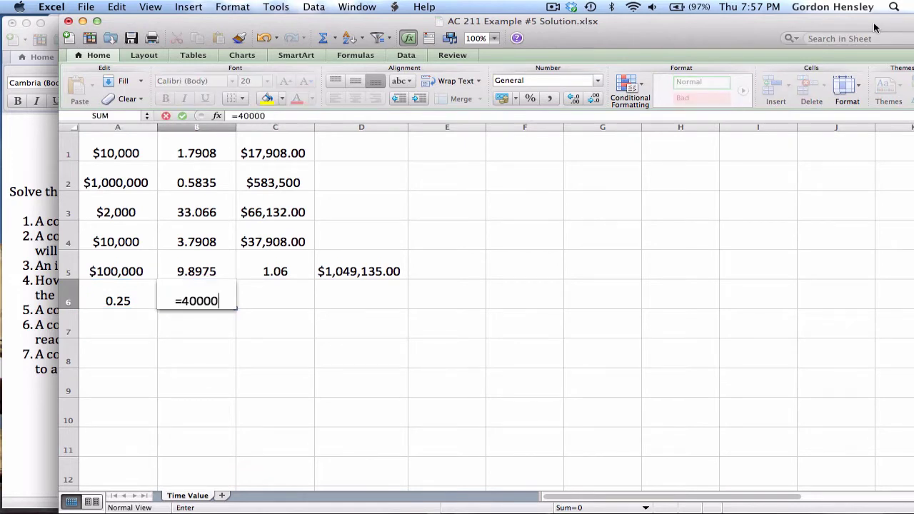
{"action": "type", "text": "/10000"}
{"action": "key", "text": "Return"}
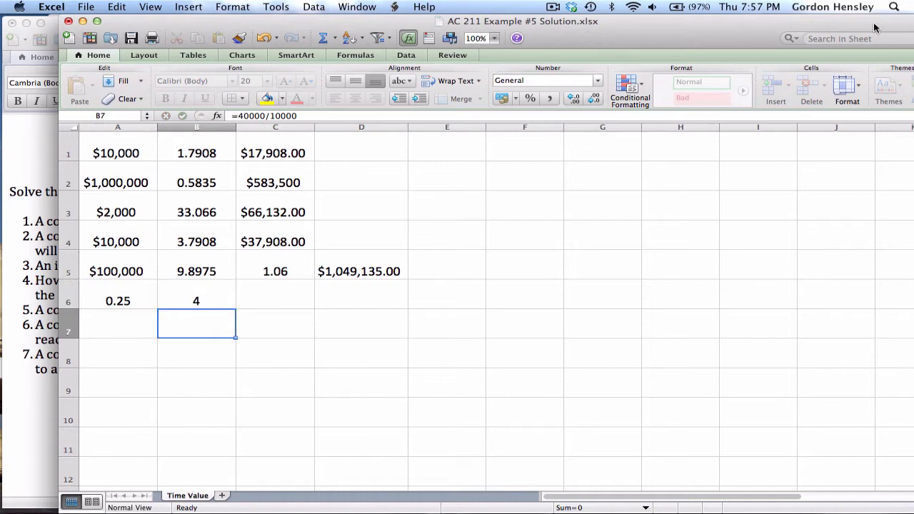
- Review the A6 and B6 formulas against problem 6 on the Word problem sheet
{"action": "key", "text": "Up"}
{"action": "key", "text": "Left"}
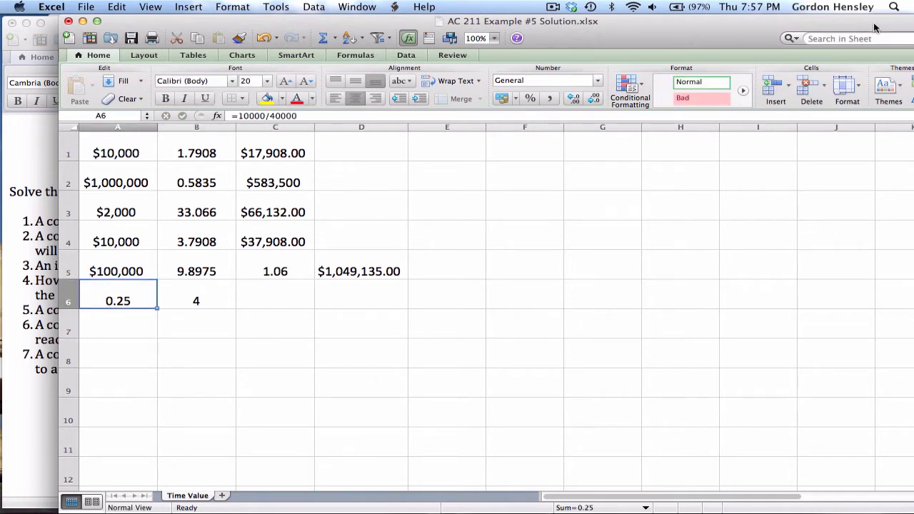
{"action": "key", "text": "Right"}
{"action": "key", "text": "Left"}
{"action": "key", "text": "Right"}
{"action": "key", "text": "Left"}
{"action": "key", "text": "Right"}
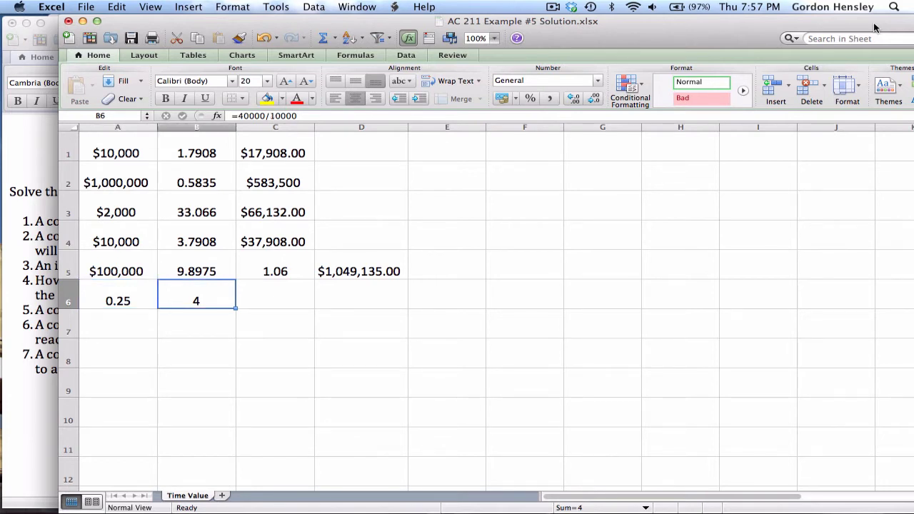
{"action": "key", "text": "Right"}
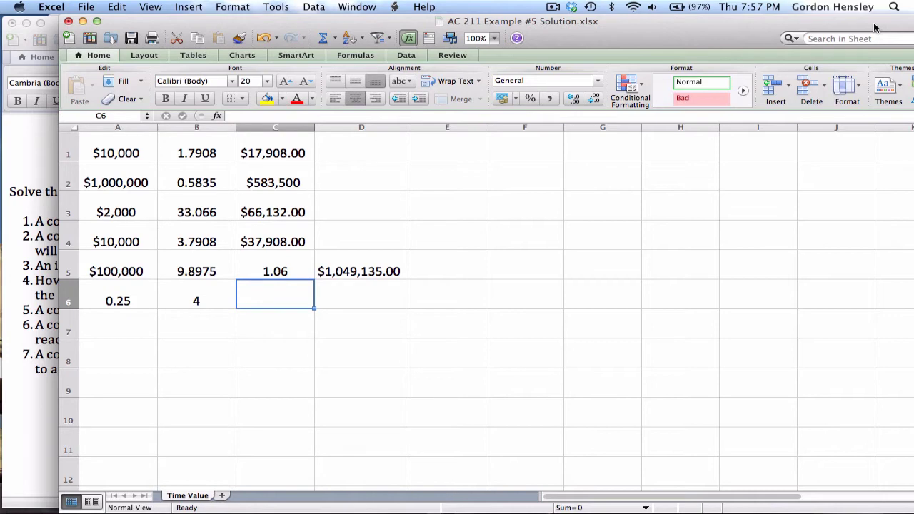
{"action": "left_click", "coordinate": [38, 284]}
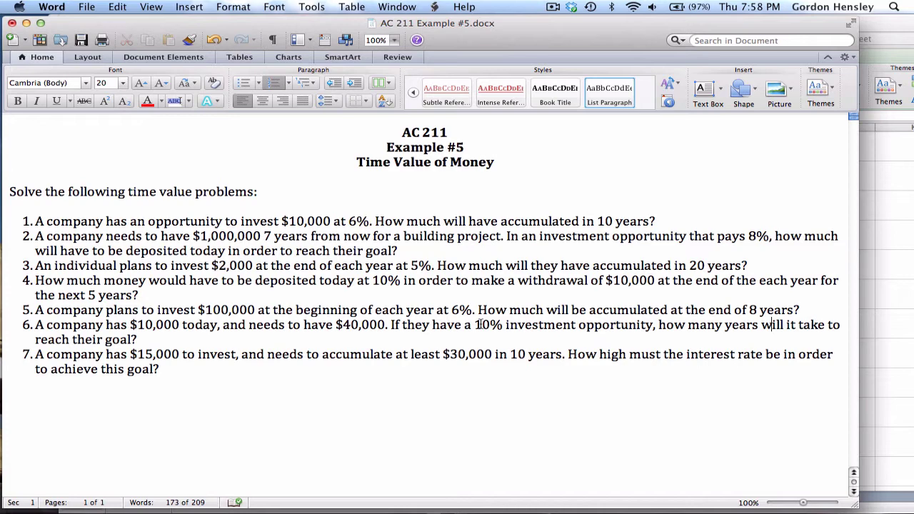
{"action": "left_click", "coordinate": [868, 27]}
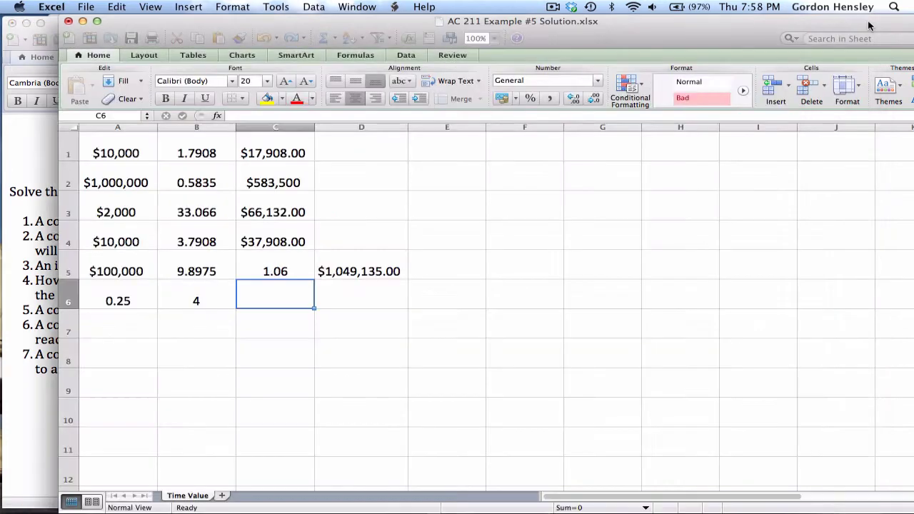
{"action": "left_click", "coordinate": [121, 301]}
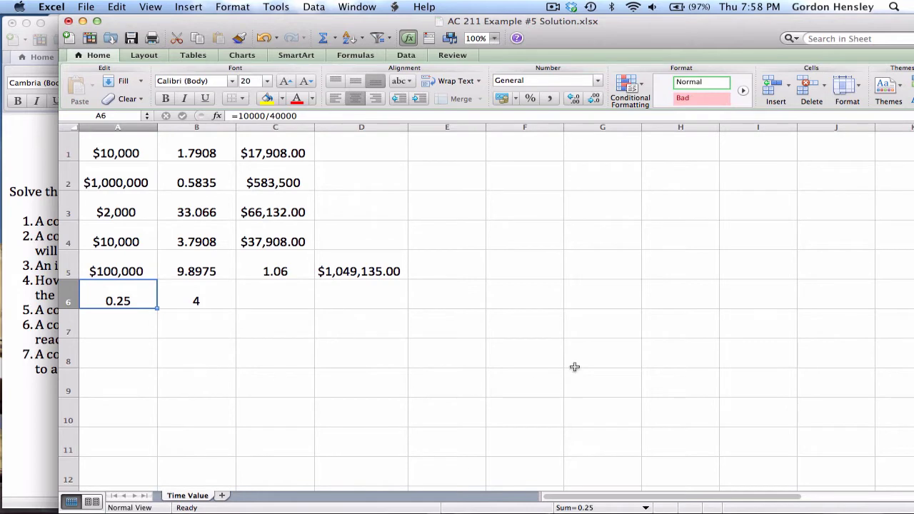
- Open Present Value of 1.pdf and scroll to Table 3 of present value factors on page 2
{"action": "mouse_move", "coordinate": [800, 509]}
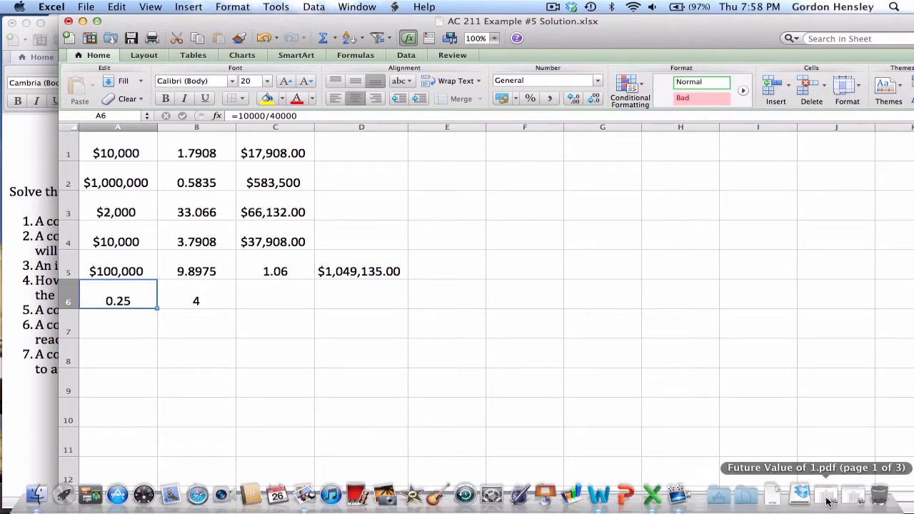
{"action": "left_click", "coordinate": [855, 500]}
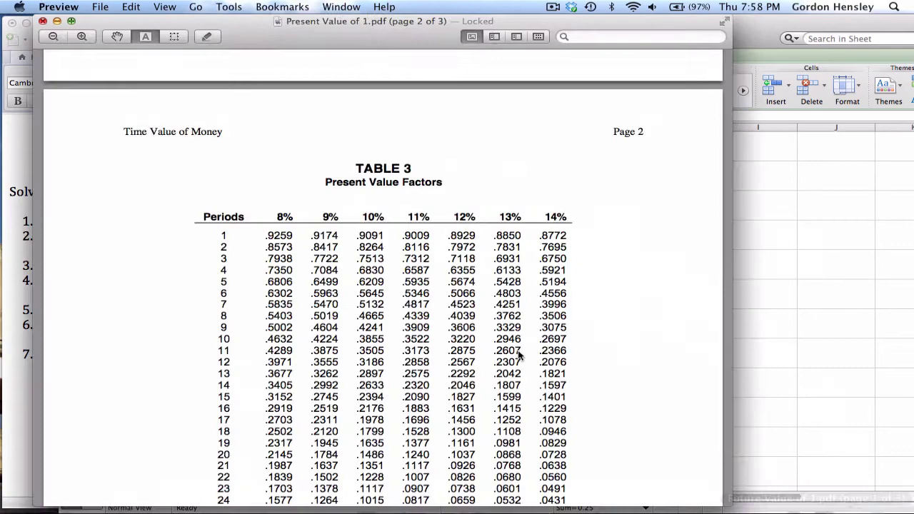
{"action": "scroll", "coordinate": [263, 240], "scroll_direction": "up", "scroll_amount": 5}
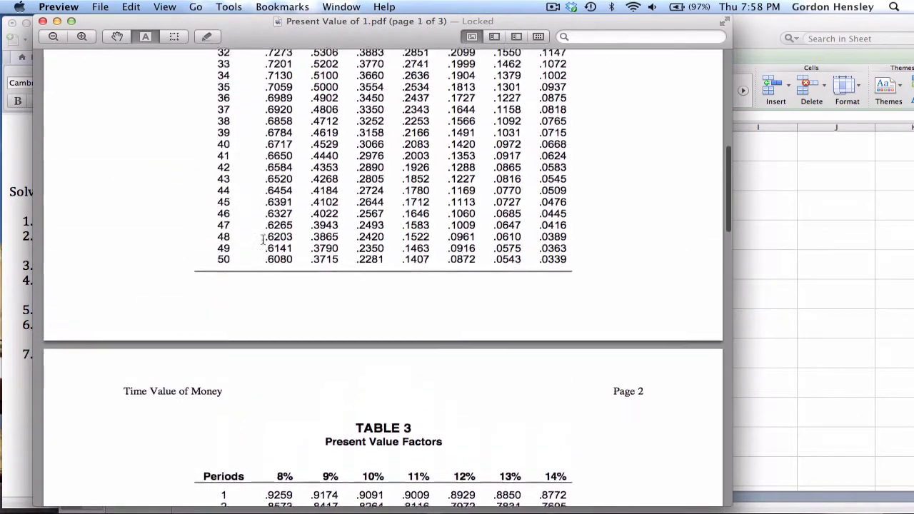
{"action": "scroll", "coordinate": [263, 240], "scroll_direction": "up", "scroll_amount": 5}
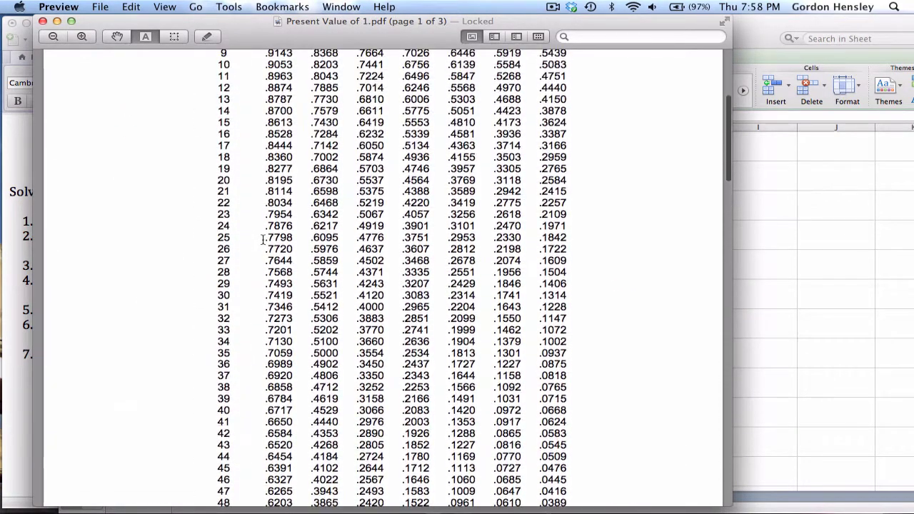
{"action": "scroll", "coordinate": [263, 240], "scroll_direction": "up", "scroll_amount": 5}
{"action": "scroll", "coordinate": [263, 240], "scroll_direction": "down", "scroll_amount": 5}
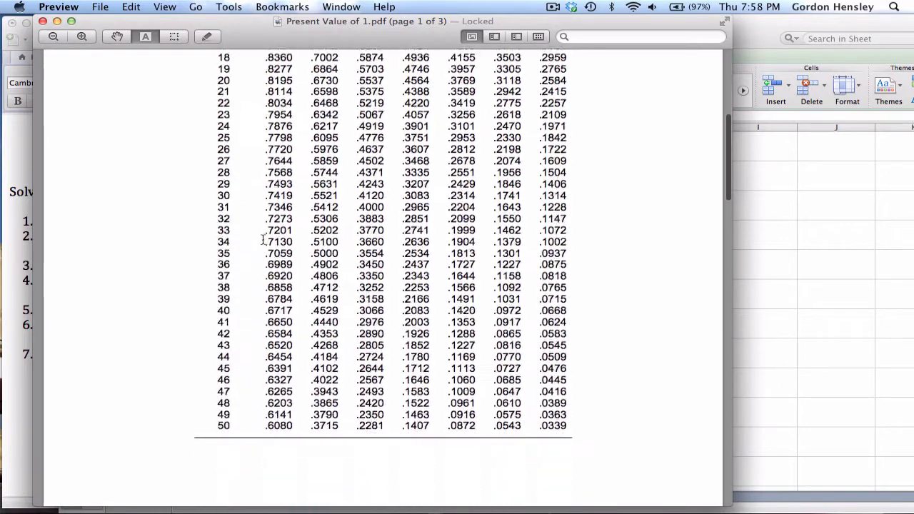
{"action": "scroll", "coordinate": [263, 240], "scroll_direction": "down", "scroll_amount": 10}
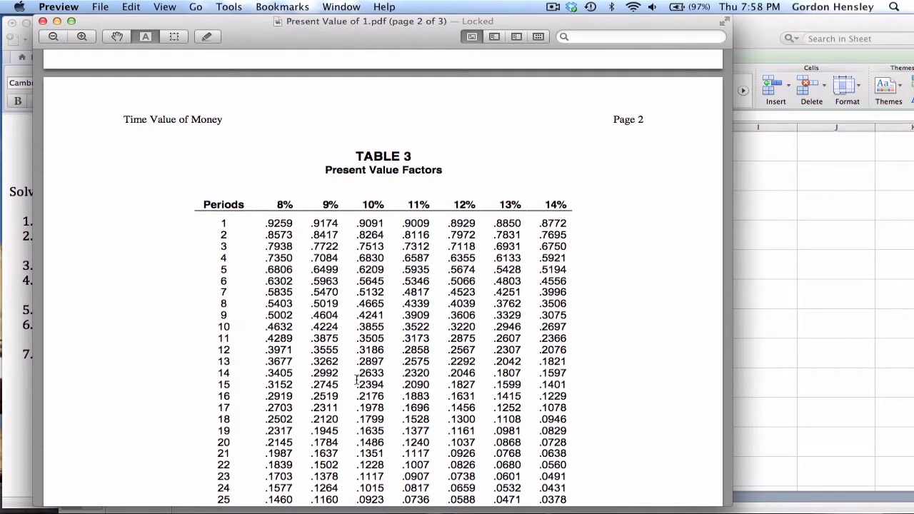
- Enter '14.5 Years' in cell C6 as the answer to problem 6
{"action": "left_click", "coordinate": [754, 29]}
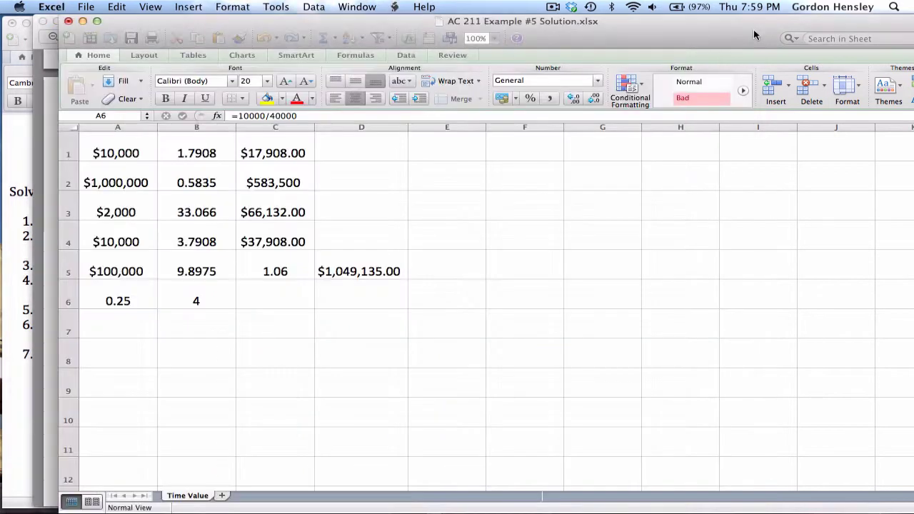
{"action": "key", "text": "Right"}
{"action": "key", "text": "Right"}
{"action": "type", "text": "1"}
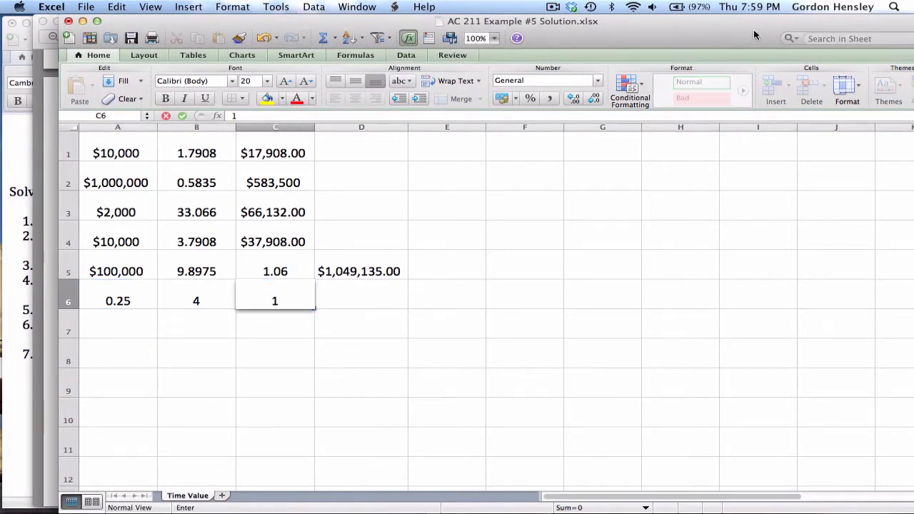
{"action": "type", "text": "4.5 Years"}
{"action": "key", "text": "Right"}
{"action": "key", "text": "Left"}
{"action": "key", "text": "Left"}
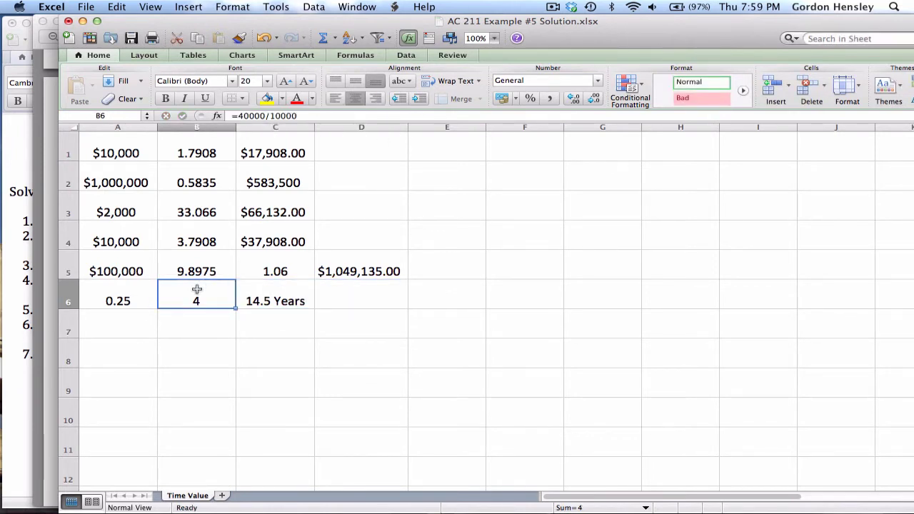
- Open Future Value of 1.pdf and scroll to page 2's Table 1 for 8%–14% factors
{"action": "mouse_move", "coordinate": [808, 506]}
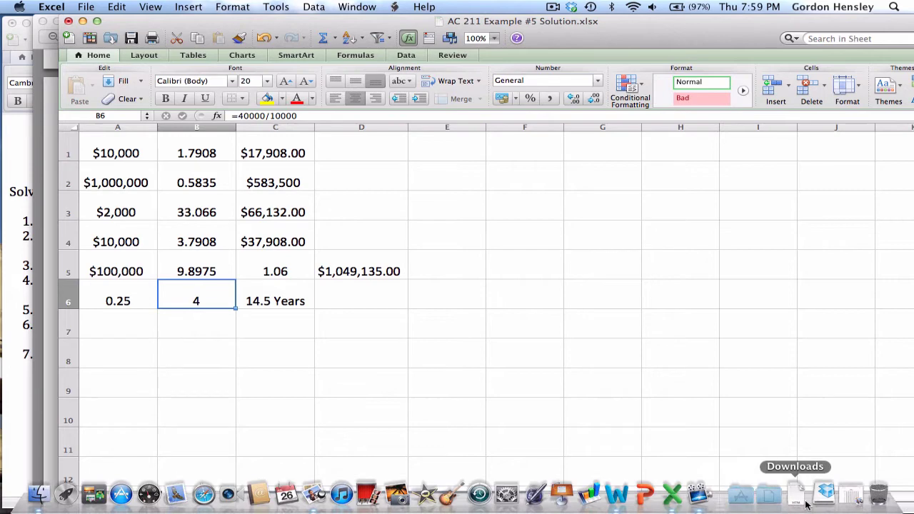
{"action": "left_click", "coordinate": [846, 497]}
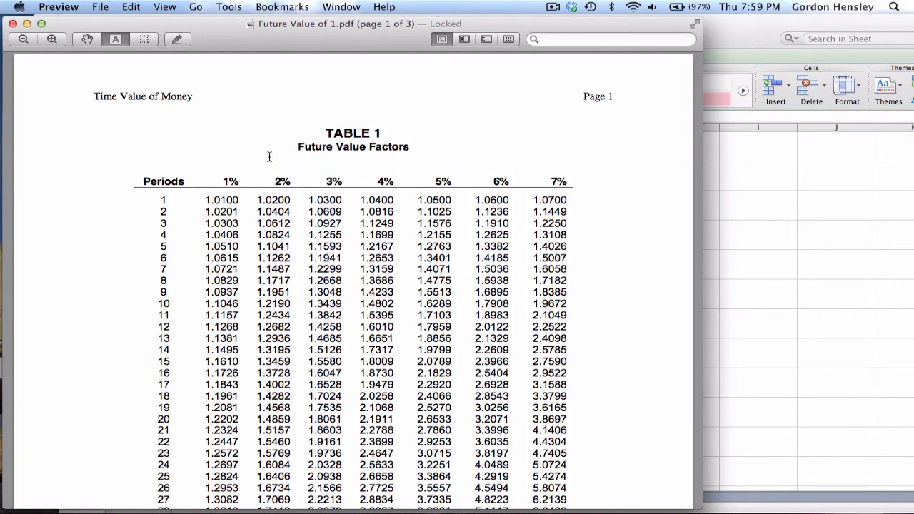
{"action": "scroll", "coordinate": [373, 166], "scroll_direction": "down", "scroll_amount": 5}
{"action": "scroll", "coordinate": [372, 167], "scroll_direction": "down", "scroll_amount": 20}
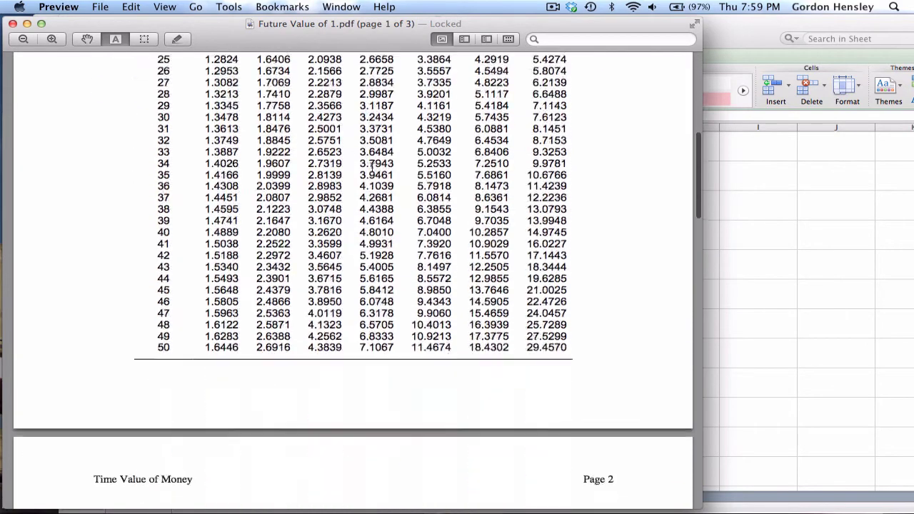
{"action": "scroll", "coordinate": [372, 167], "scroll_direction": "down", "scroll_amount": 1}
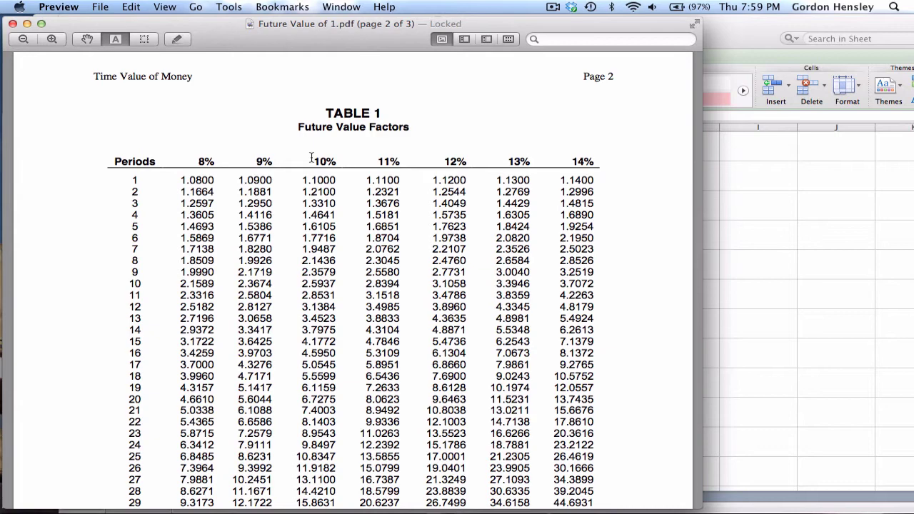
{"action": "scroll", "coordinate": [293, 258], "scroll_direction": "down", "scroll_amount": 2}
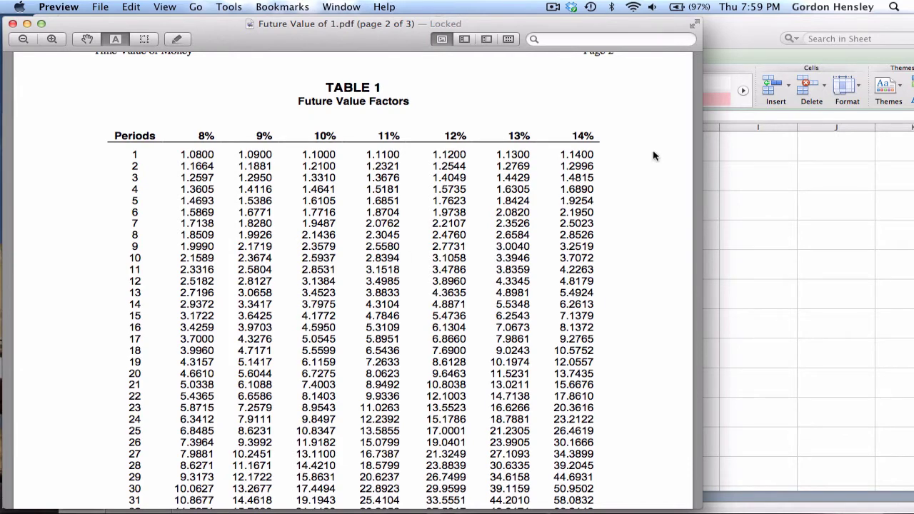
{"action": "left_click", "coordinate": [731, 27]}
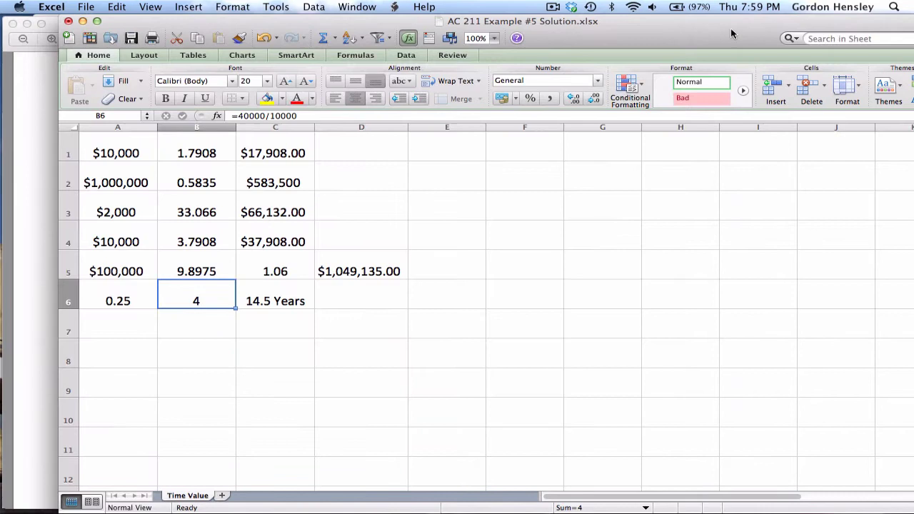
{"action": "key", "text": "Right"}
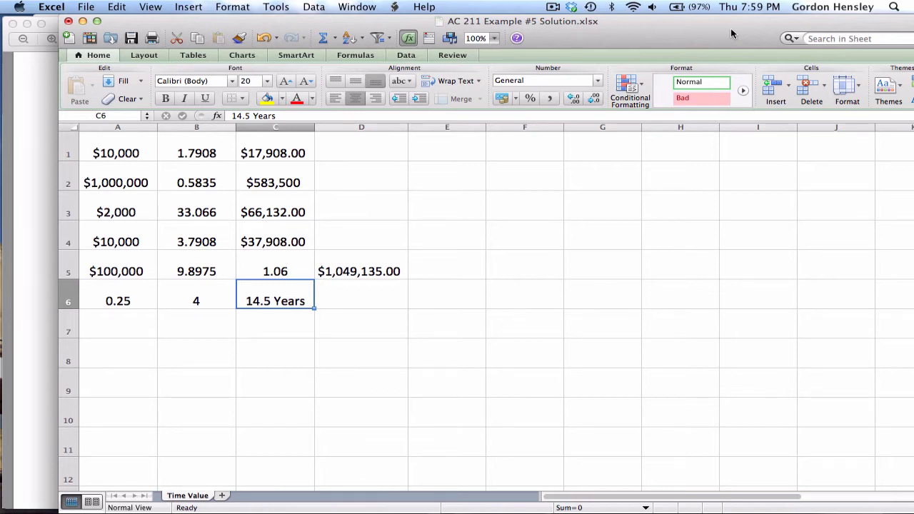
{"action": "key", "text": "Return"}
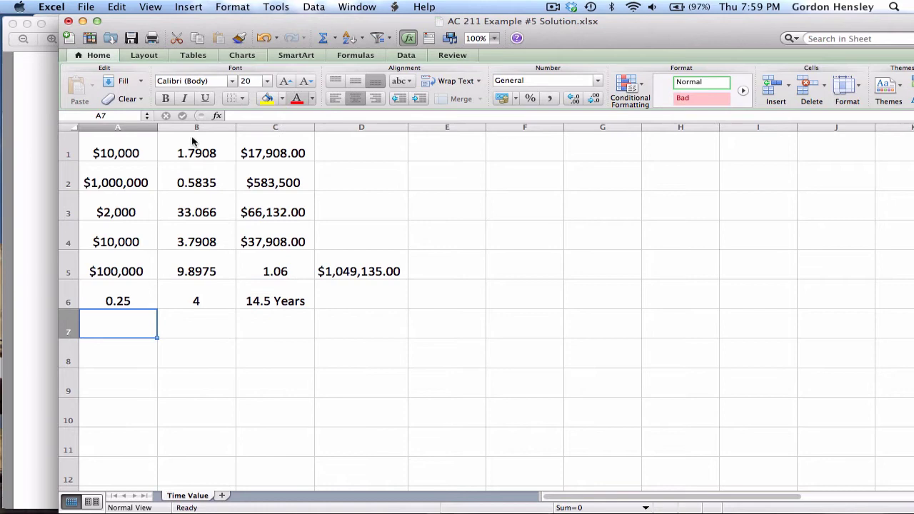
- Switch between Preview and Excel, ending with the Present Value of 1 Table 3 in front
{"action": "left_click", "coordinate": [30, 191]}
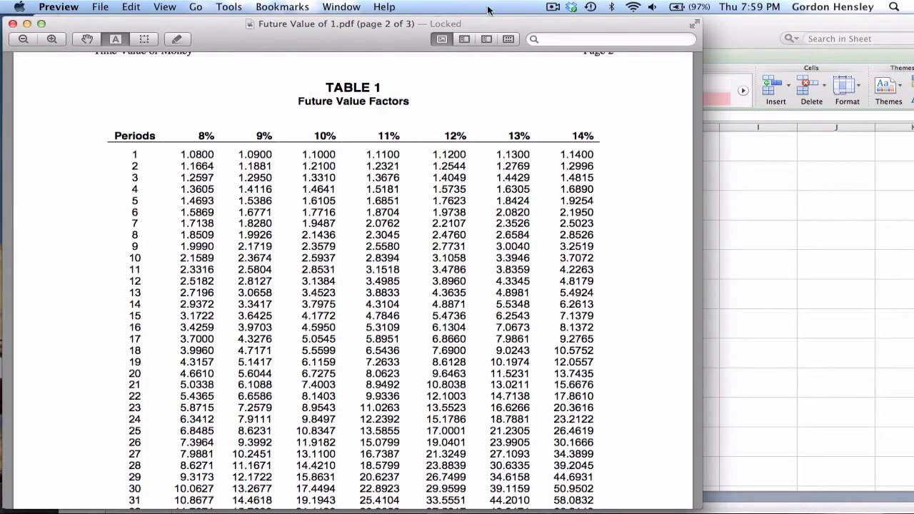
{"action": "left_click", "coordinate": [727, 45]}
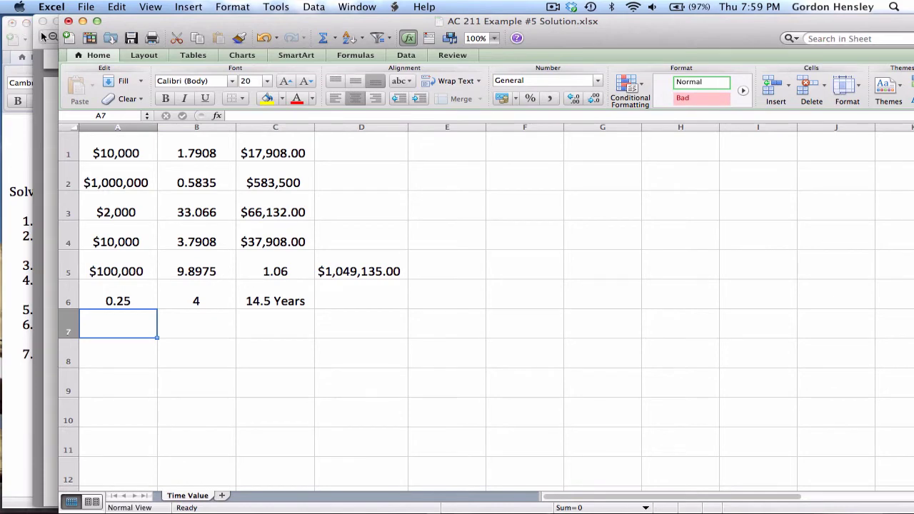
{"action": "left_click", "coordinate": [36, 43]}
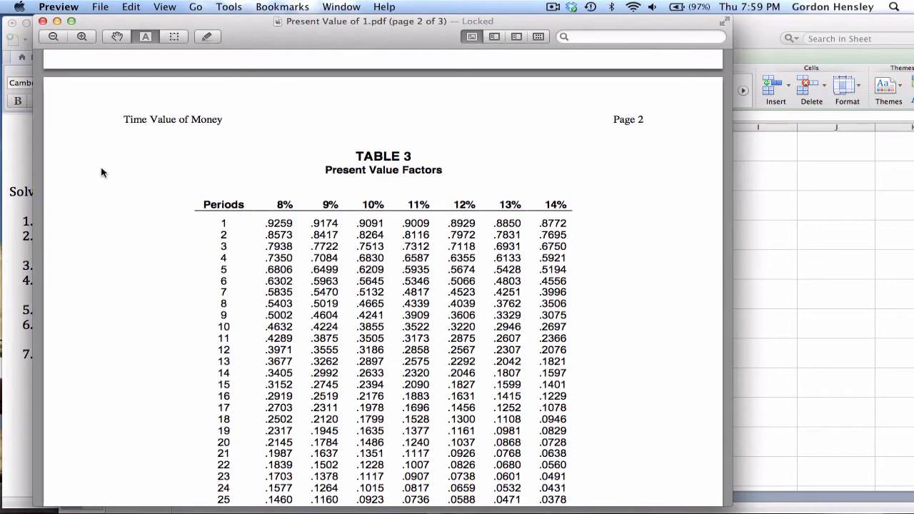
- Minimize the PDF and read problem 7 in Word: $15,000 growing to $30,000
{"action": "left_click", "coordinate": [56, 21]}
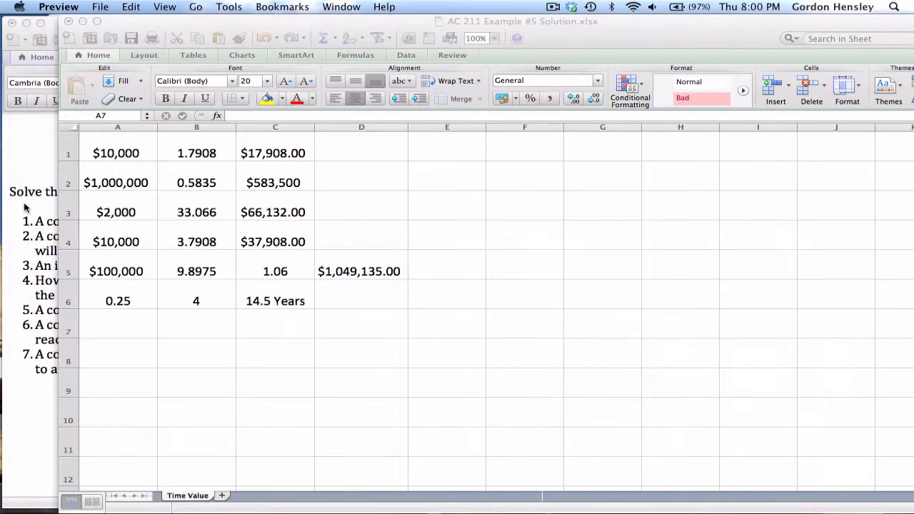
{"action": "left_click", "coordinate": [16, 244]}
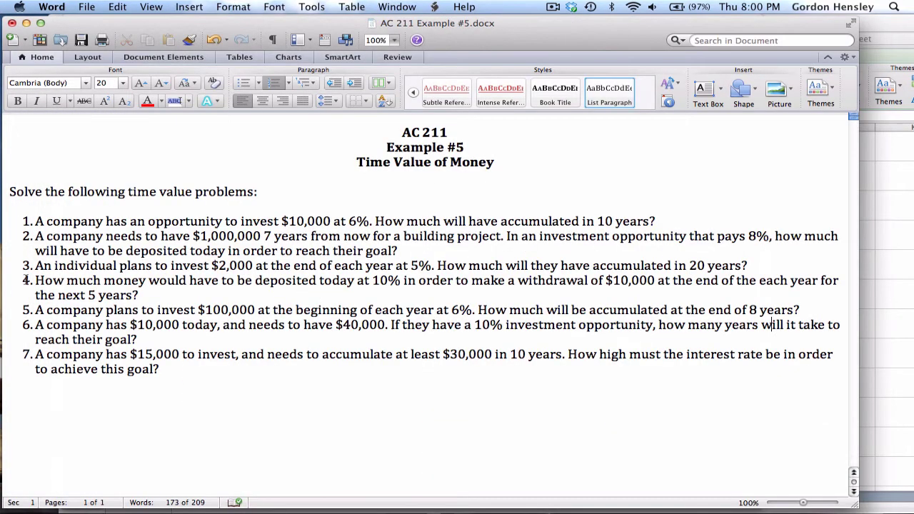
{"action": "left_click", "coordinate": [35, 354]}
{"action": "left_click", "coordinate": [178, 354]}
{"action": "left_click", "coordinate": [490, 354]}
- Enter =15000/30000 in A7 and =30000/15000 in B7 of the solution workbook
{"action": "left_click", "coordinate": [880, 25]}
{"action": "type", "text": "="}
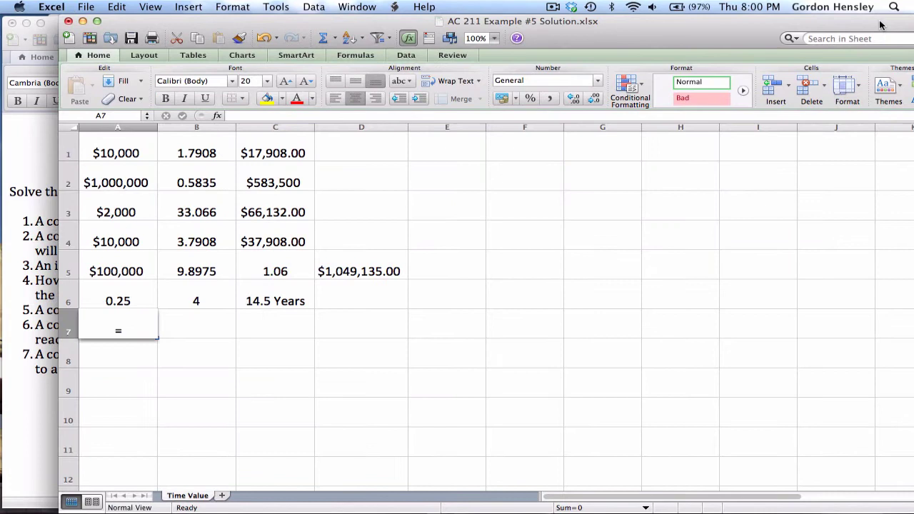
{"action": "type", "text": "15000"}
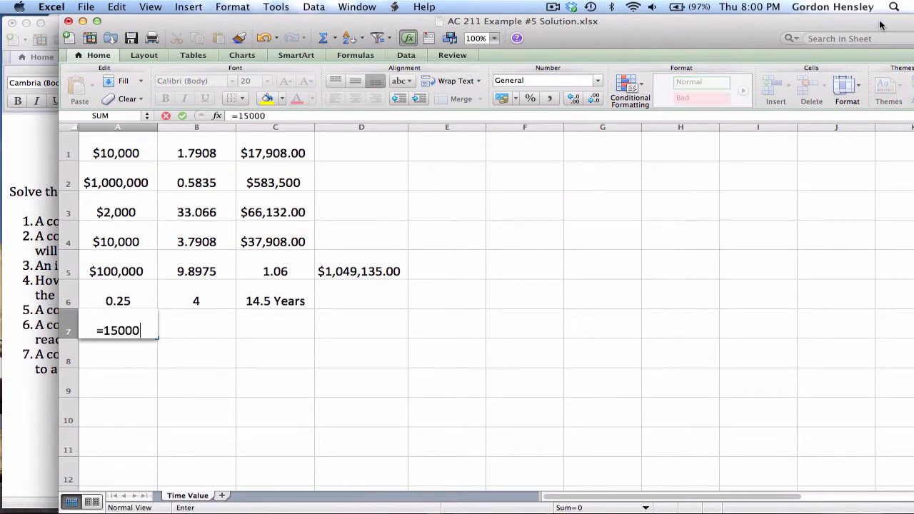
{"action": "type", "text": "/30000"}
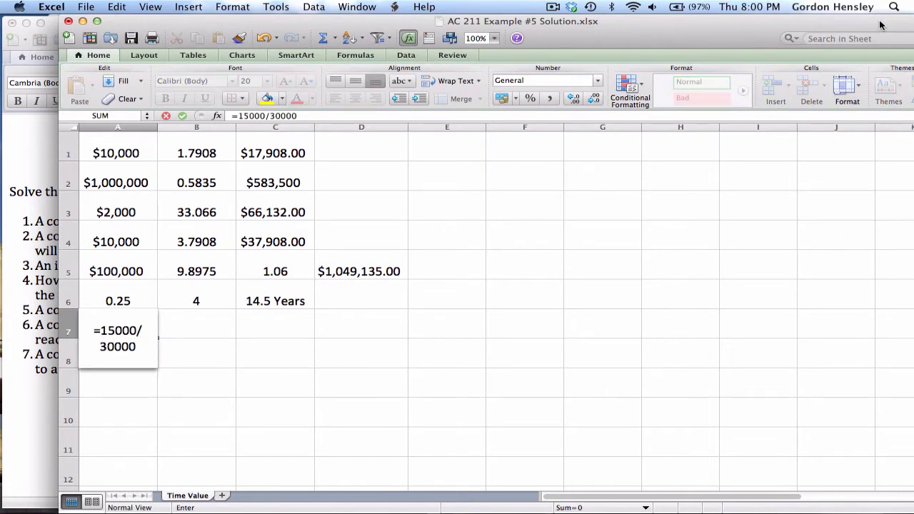
{"action": "key", "text": "Return"}
{"action": "key", "text": "Up"}
{"action": "key", "text": "Right"}
{"action": "type", "text": "="}
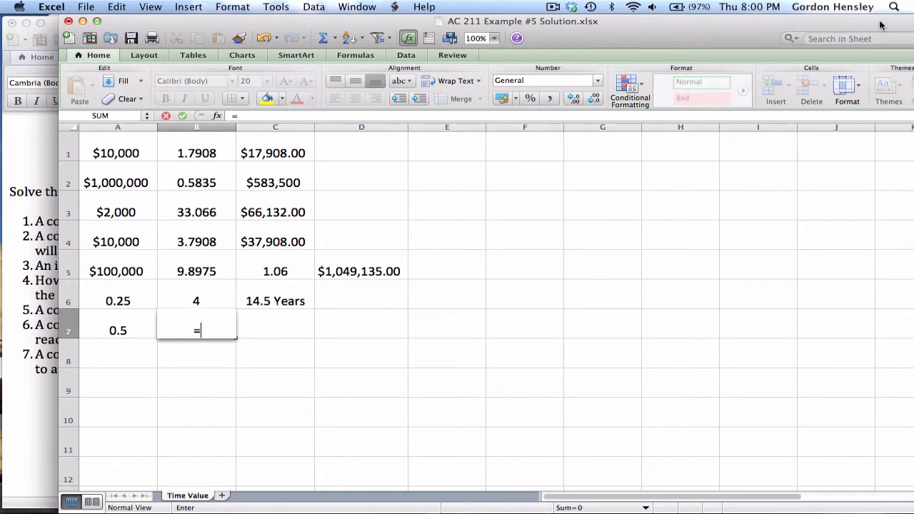
{"action": "type", "text": "30000/15000"}
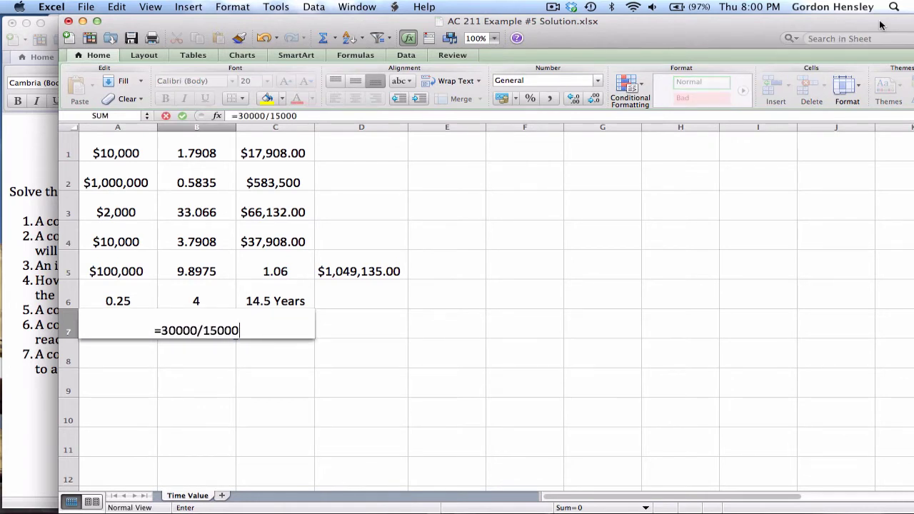
{"action": "key", "text": "Return"}
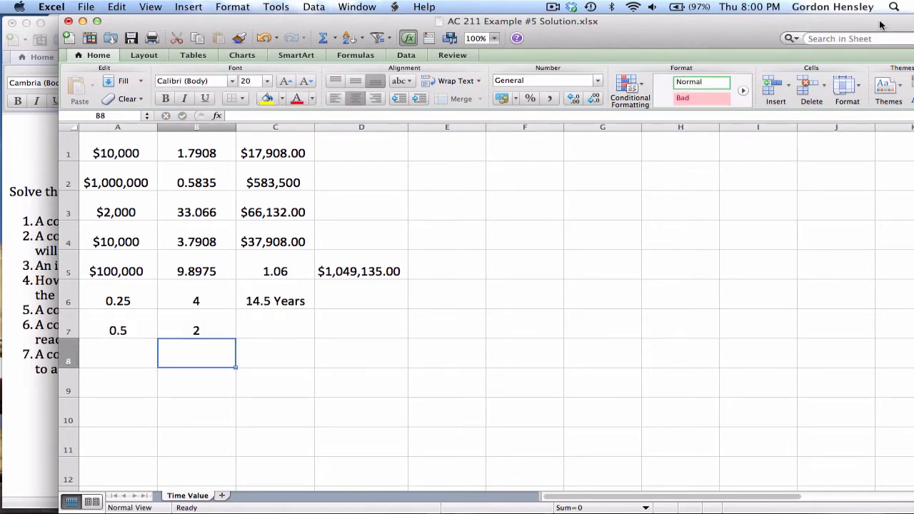
- Review the row 7 formulas, then return to the Word problem sheet
{"action": "key", "text": "Left"}
{"action": "key", "text": "Up"}
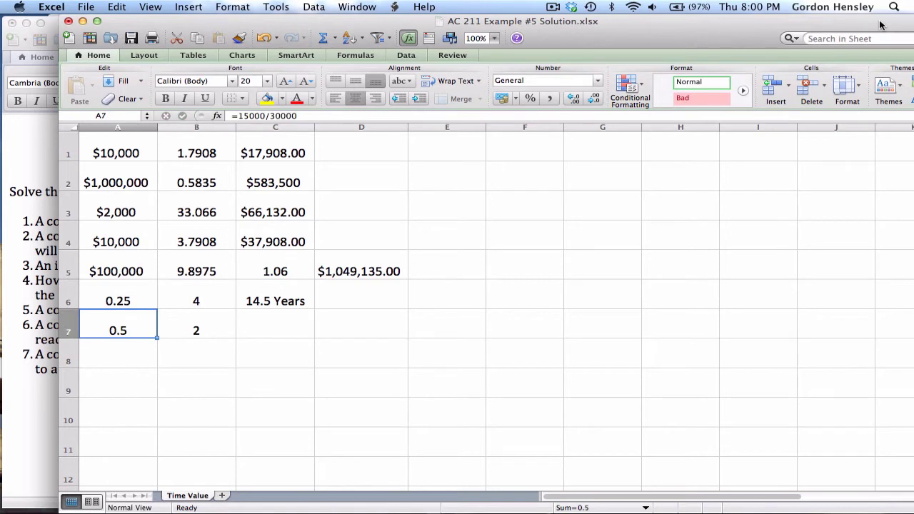
{"action": "key", "text": "Right"}
{"action": "key", "text": "Right"}
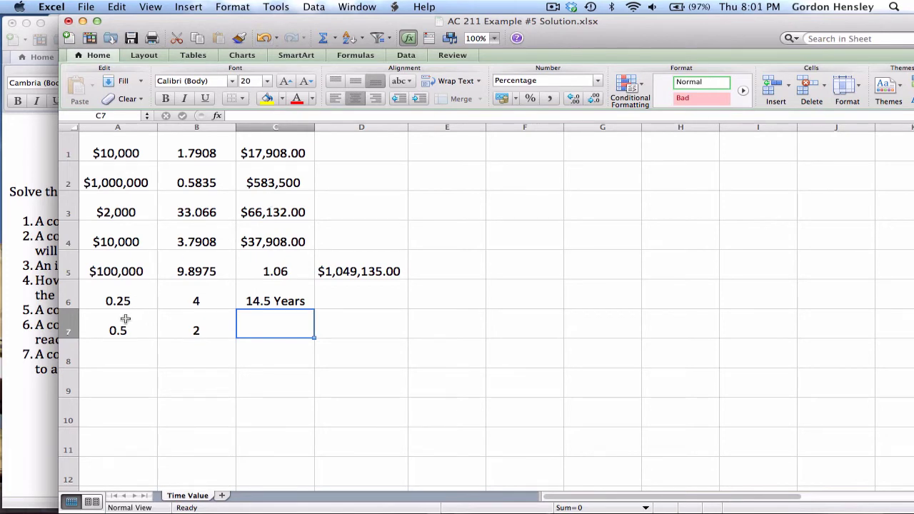
{"action": "left_click", "coordinate": [38, 317]}
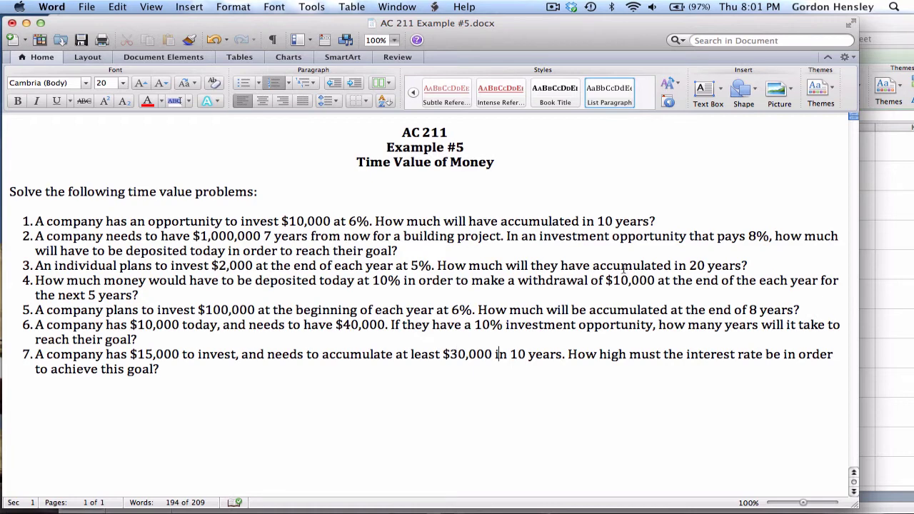
- Close the Present Value of Annuity and Future Value of Annuity PDFs in Preview
{"action": "mouse_move", "coordinate": [812, 505]}
{"action": "key", "text": "super+Tab"}
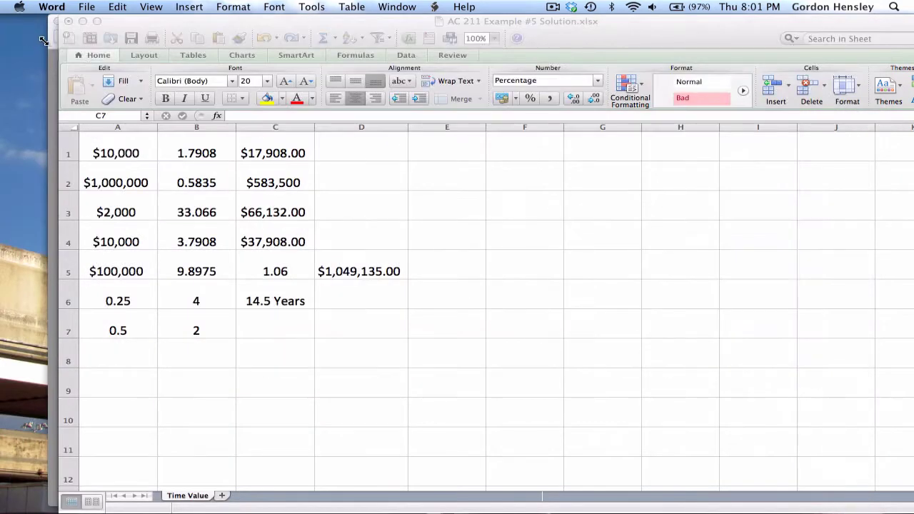
{"action": "left_click", "coordinate": [50, 46]}
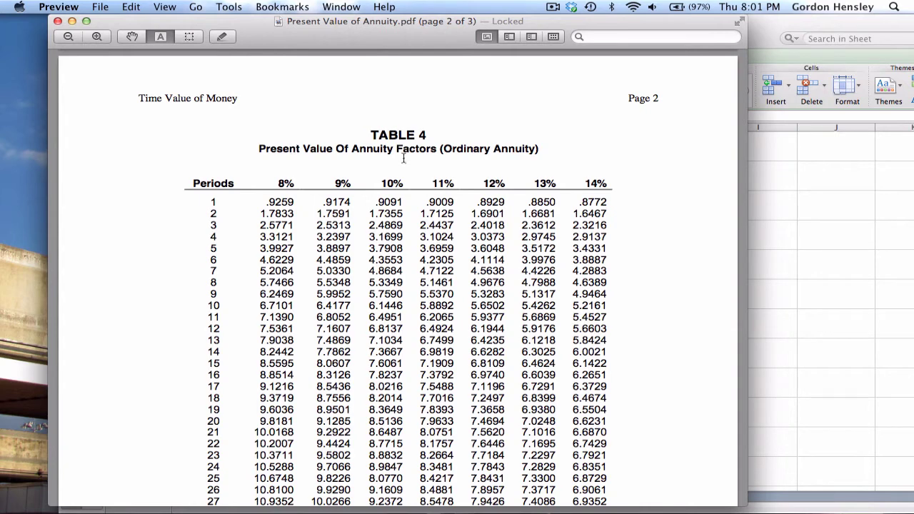
{"action": "left_click", "coordinate": [58, 21]}
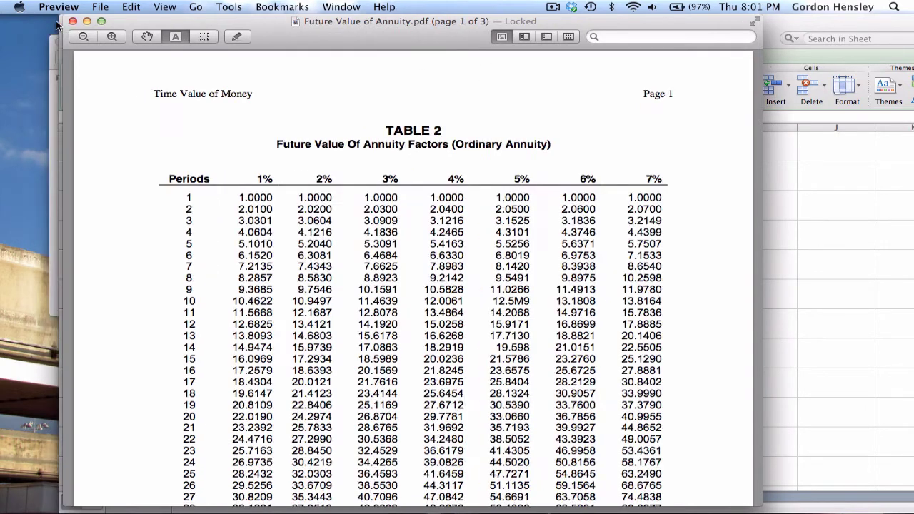
{"action": "left_click", "coordinate": [72, 22]}
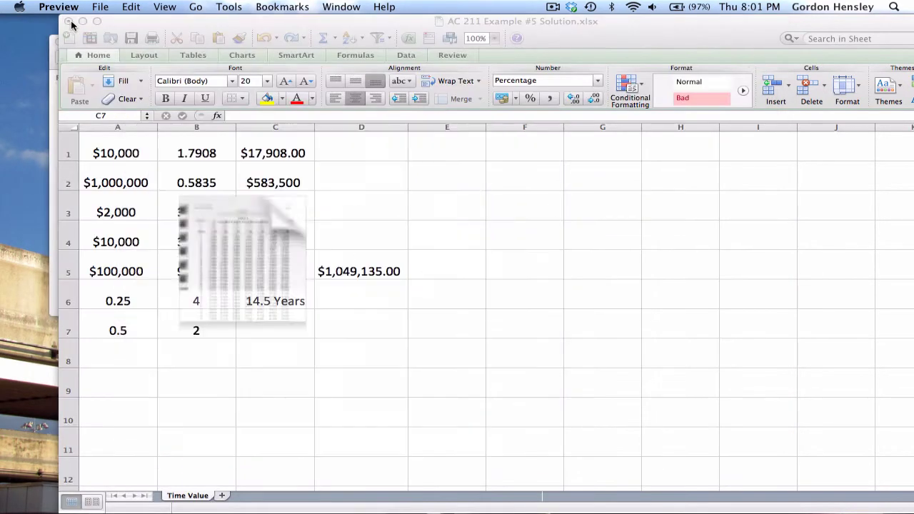
- Open Present Value of 1.pdf from the Web Classes folder and scroll to Table 3
{"action": "mouse_move", "coordinate": [750, 511]}
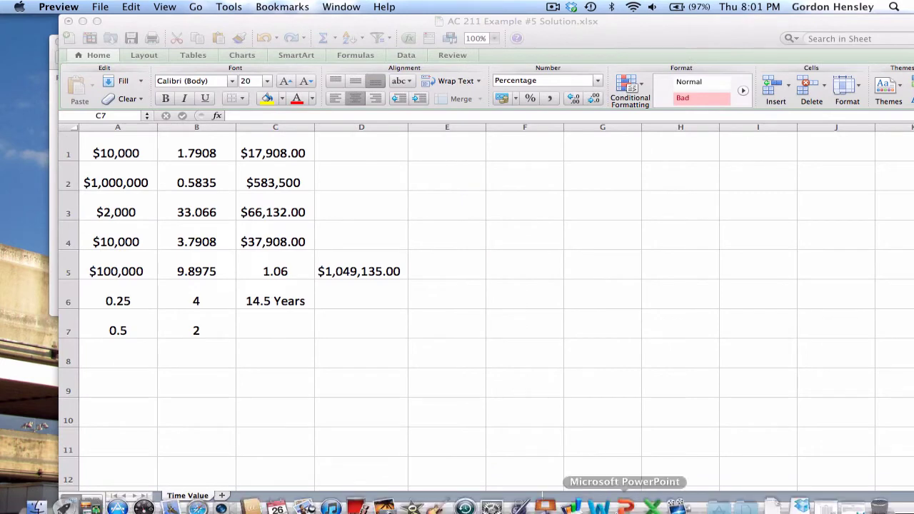
{"action": "left_click", "coordinate": [747, 495]}
{"action": "left_click", "coordinate": [781, 423]}
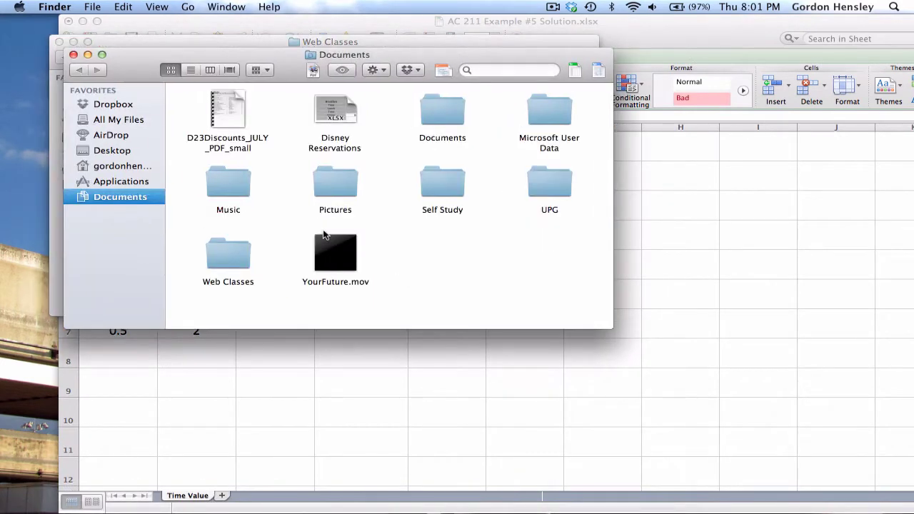
{"action": "double_click", "coordinate": [230, 255]}
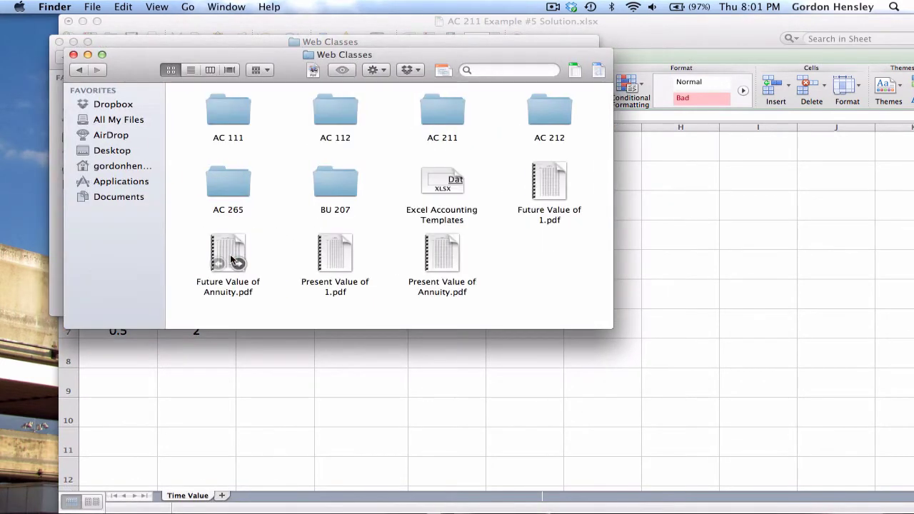
{"action": "double_click", "coordinate": [335, 252]}
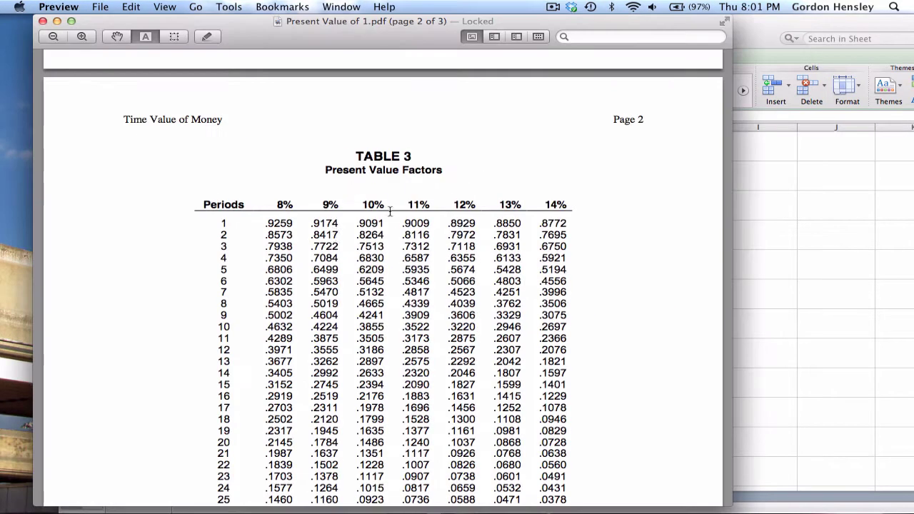
{"action": "scroll", "coordinate": [189, 244], "scroll_direction": "down", "scroll_amount": 1}
{"action": "scroll", "coordinate": [191, 249], "scroll_direction": "down", "scroll_amount": 3}
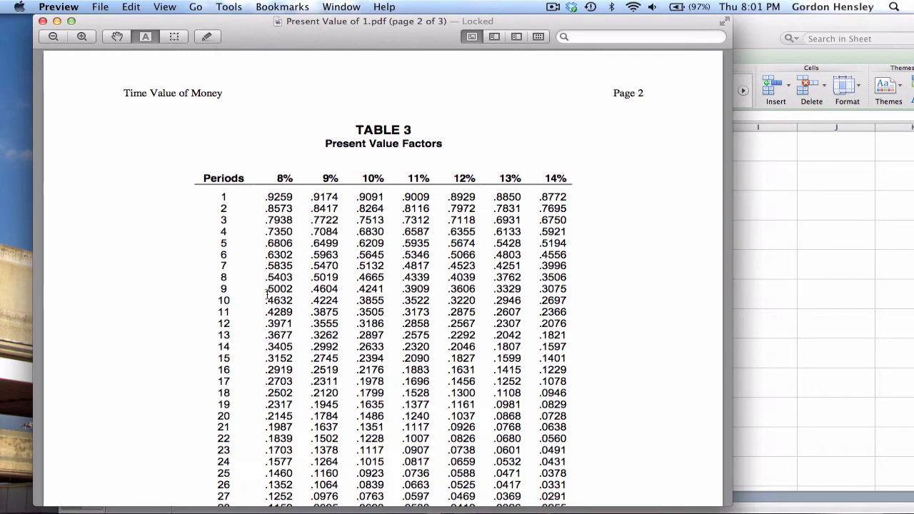
{"action": "scroll", "coordinate": [266, 295], "scroll_direction": "up", "scroll_amount": 8}
{"action": "scroll", "coordinate": [267, 294], "scroll_direction": "up", "scroll_amount": 20}
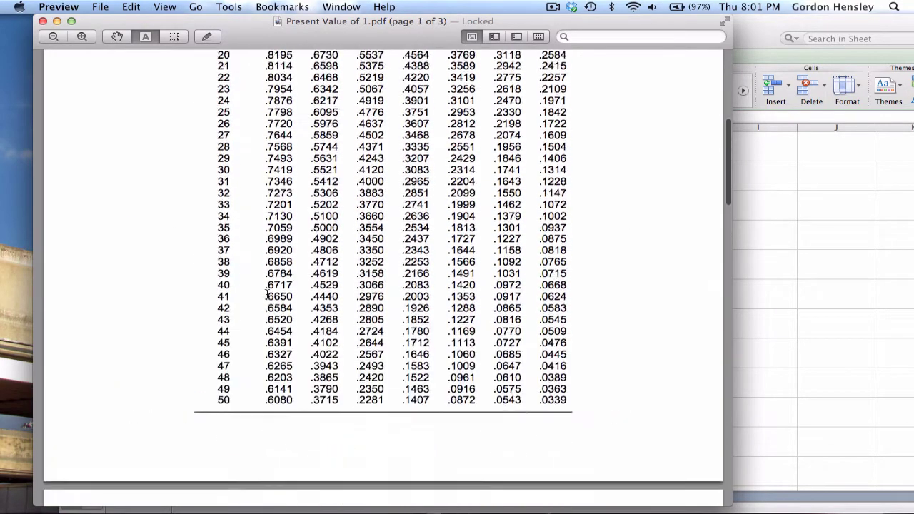
{"action": "scroll", "coordinate": [267, 294], "scroll_direction": "up", "scroll_amount": 5}
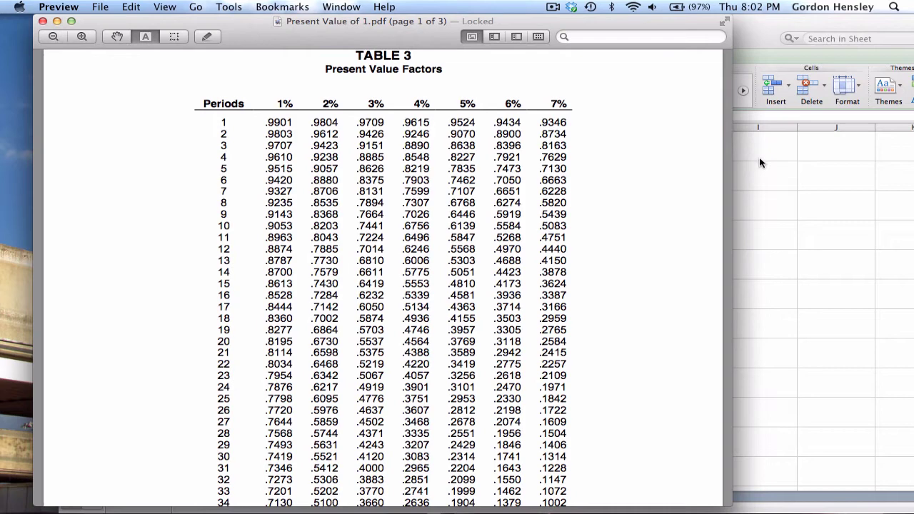
- Enter 7% in cell C7 as the rate answer for problem 7
{"action": "left_click", "coordinate": [757, 179]}
{"action": "type", "text": "7%"}
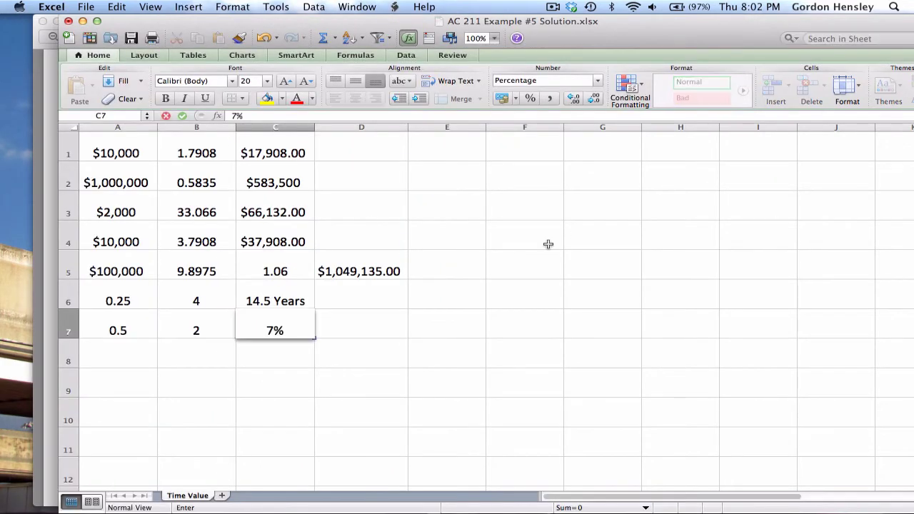
{"action": "key", "text": "Return"}
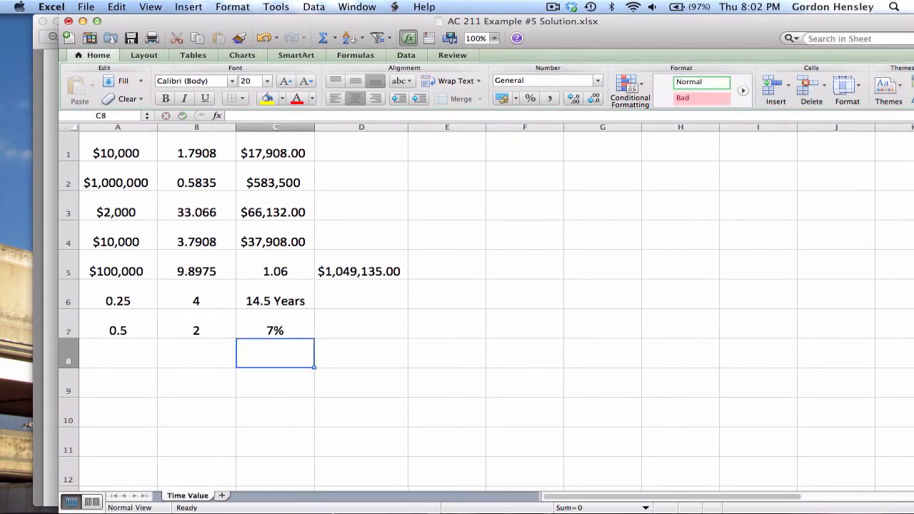
- Open Future Value of 1.pdf from Documents > Web Classes and scroll up to page 1's 1%–7% table
{"action": "mouse_move", "coordinate": [535, 495]}
{"action": "left_click", "coordinate": [766, 496]}
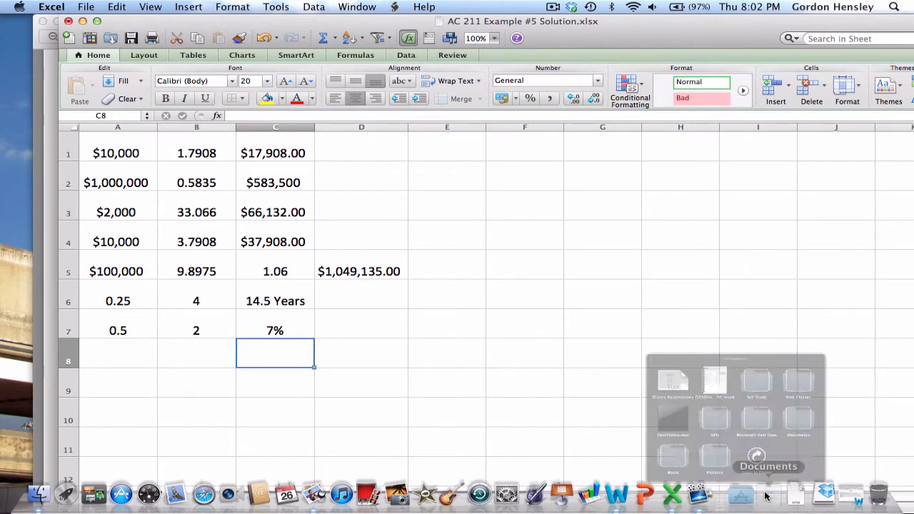
{"action": "left_click", "coordinate": [743, 412]}
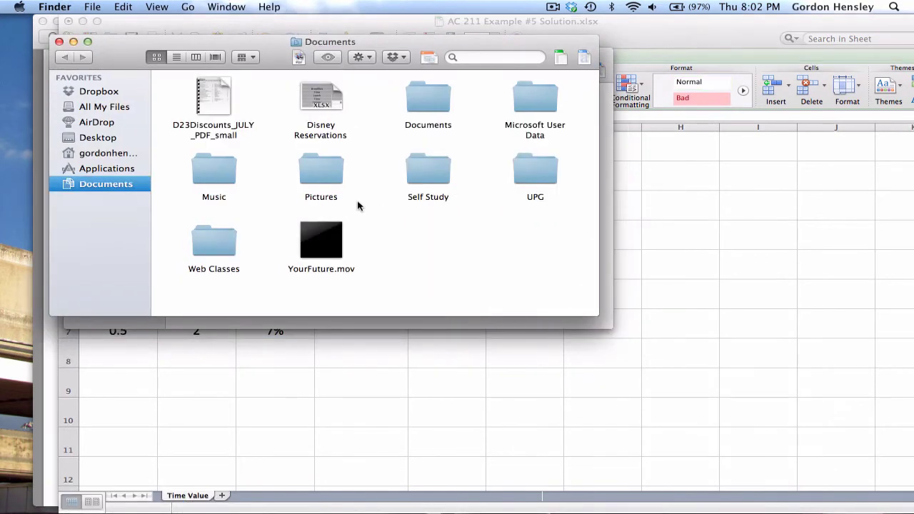
{"action": "double_click", "coordinate": [200, 247]}
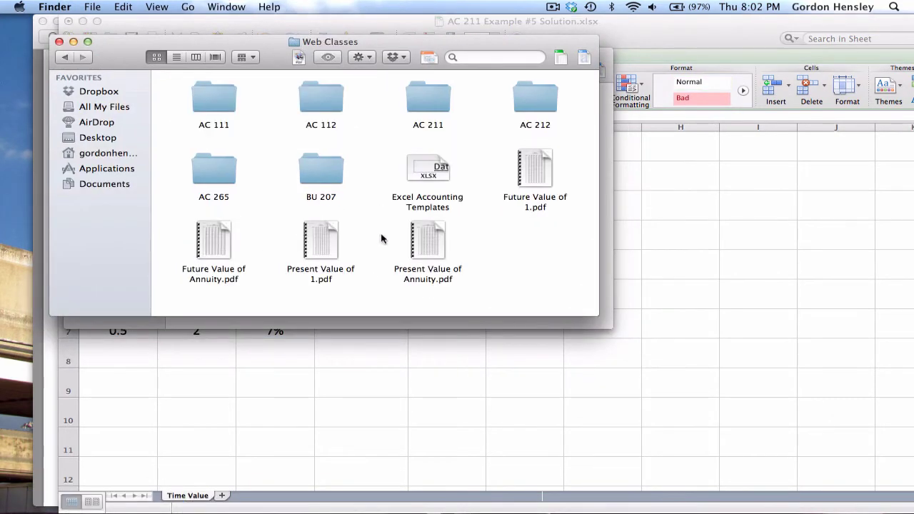
{"action": "double_click", "coordinate": [528, 149]}
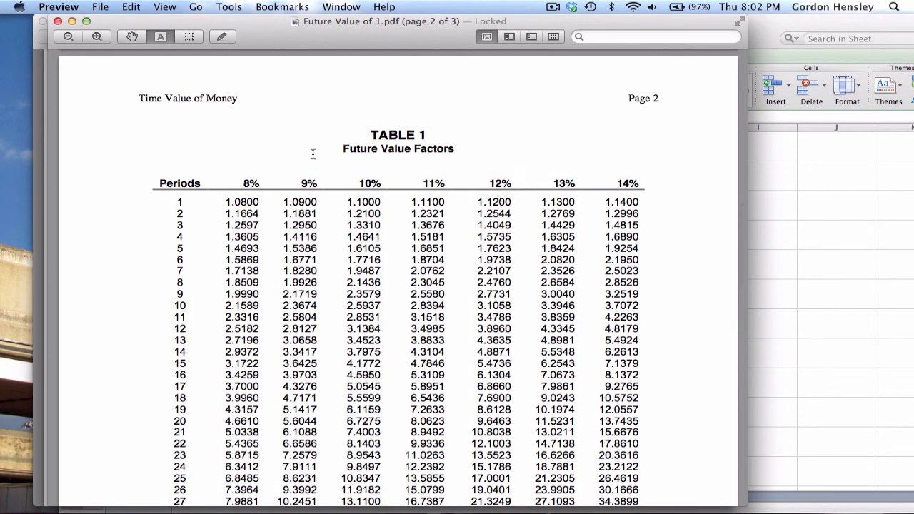
{"action": "scroll", "coordinate": [324, 155], "scroll_direction": "up", "scroll_amount": 10}
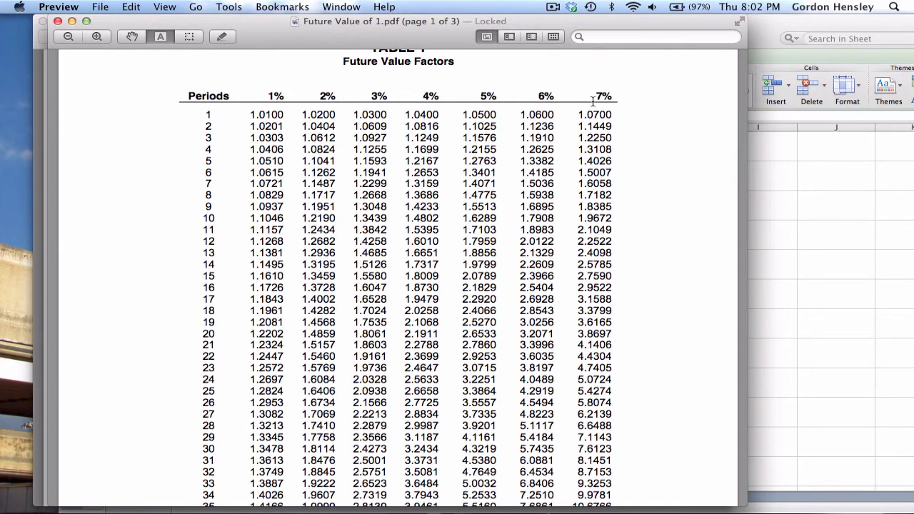
- Back in Excel, step through cells A7 to C7, confirming 0.5, 2 and 7%
{"action": "left_click", "coordinate": [763, 43]}
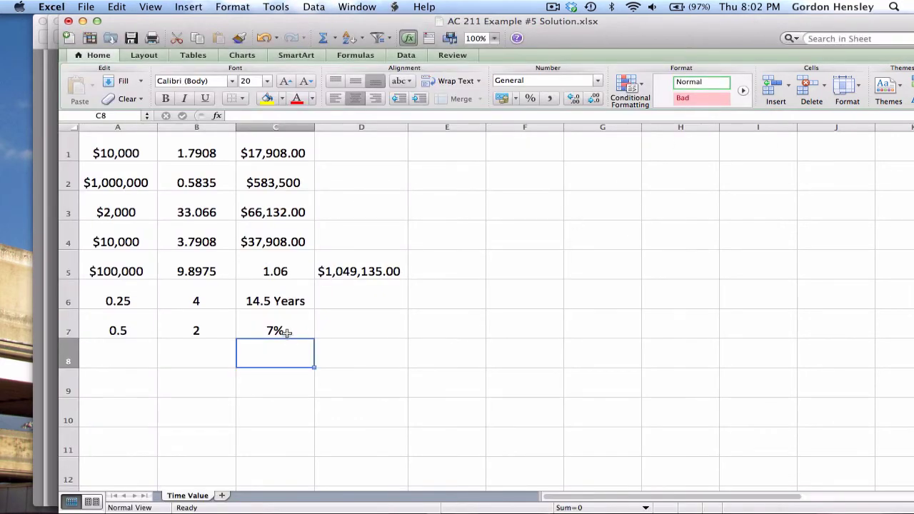
{"action": "left_click", "coordinate": [286, 332]}
{"action": "key", "text": "Left"}
{"action": "key", "text": "Left"}
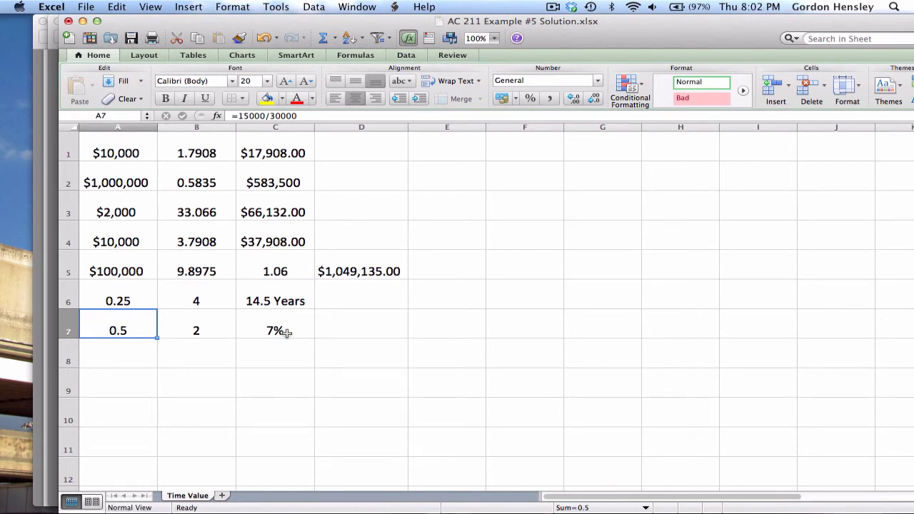
{"action": "key", "text": "Right"}
{"action": "key", "text": "Right"}
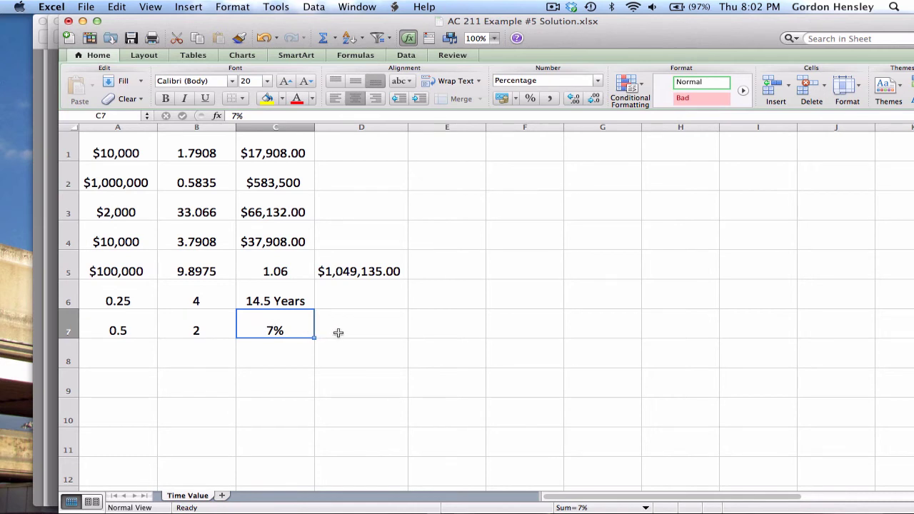
{"action": "key", "text": "Up"}
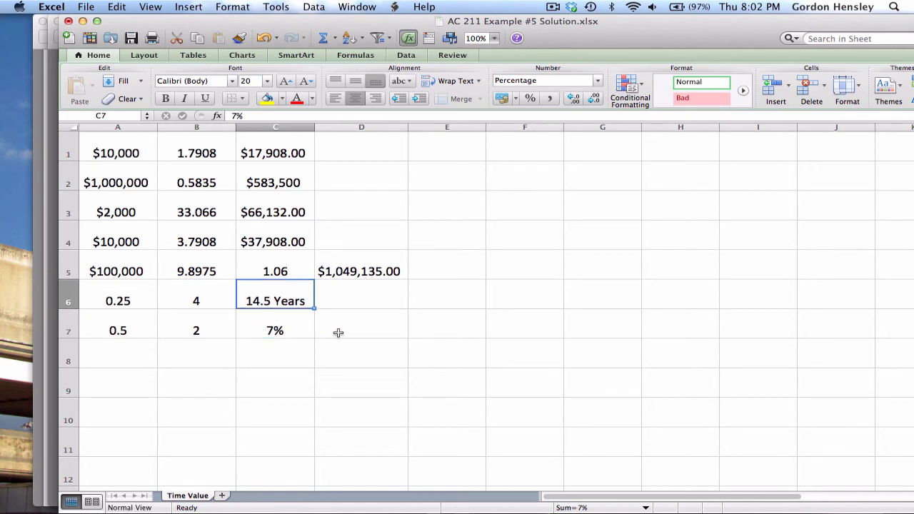
{"action": "key", "text": "Down"}
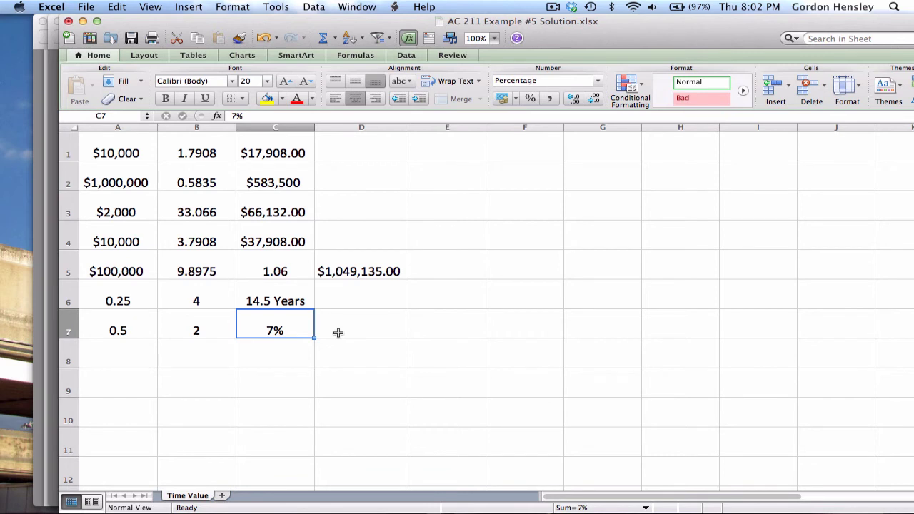